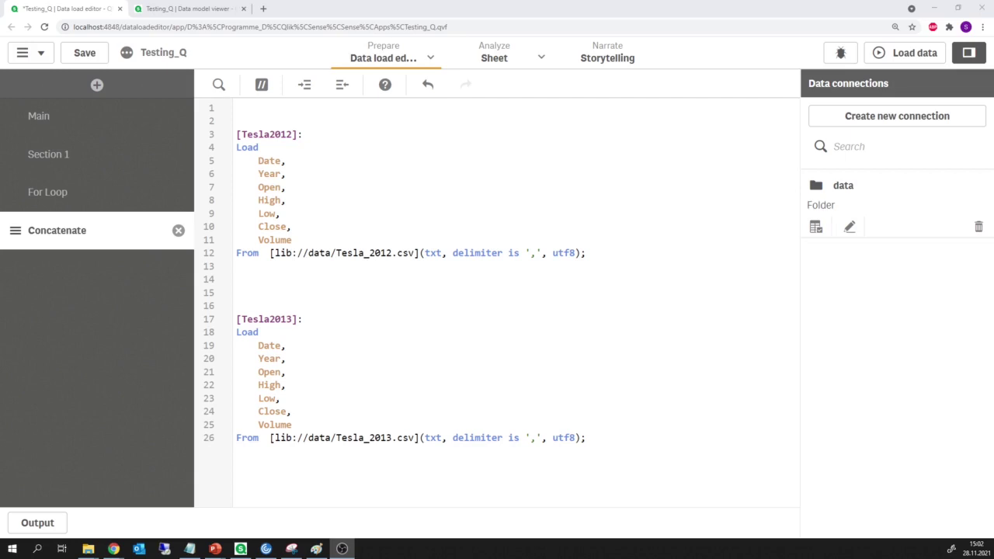
# Highlight the years in the 2012 and 2013 file paths of the load script.
pyautogui.click(367, 253)
pyautogui.moveTo(369, 253); pyautogui.dragTo(386, 253)
pyautogui.moveTo(368, 438); pyautogui.dragTo(392, 438)
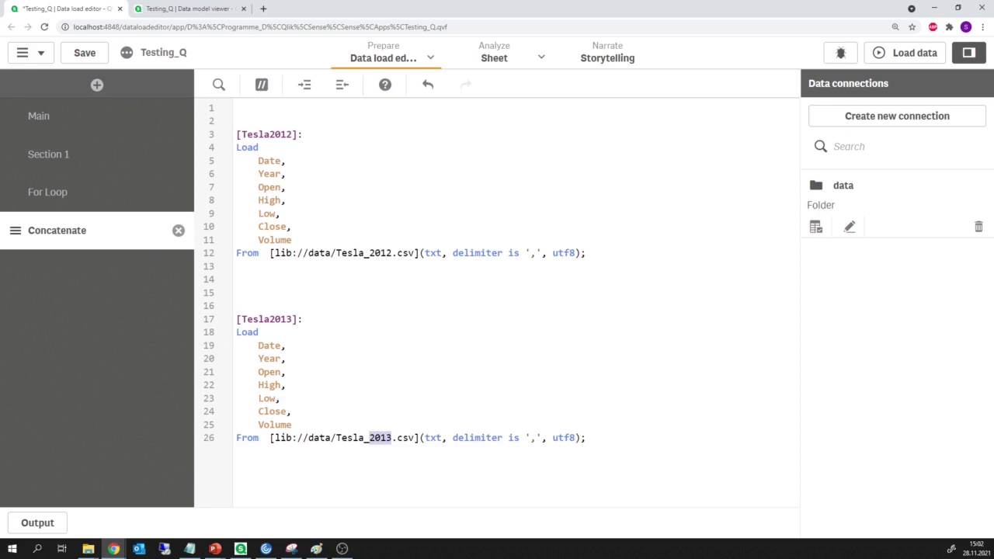
# Enter Concatenate (Tesla2012) on empty line 15, correcting the mistyped year.
pyautogui.click(236, 293)
pyautogui.write('Con')
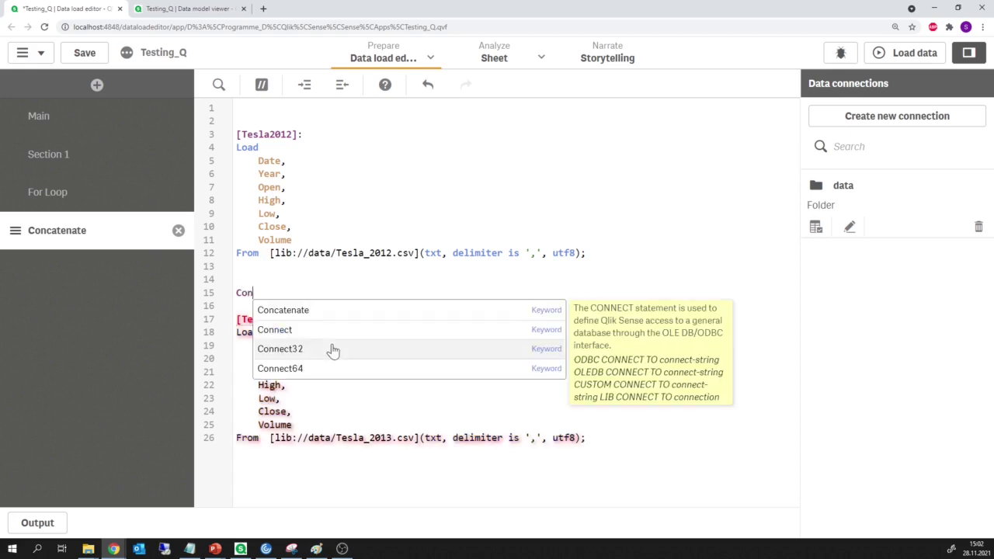
pyautogui.press('Return')
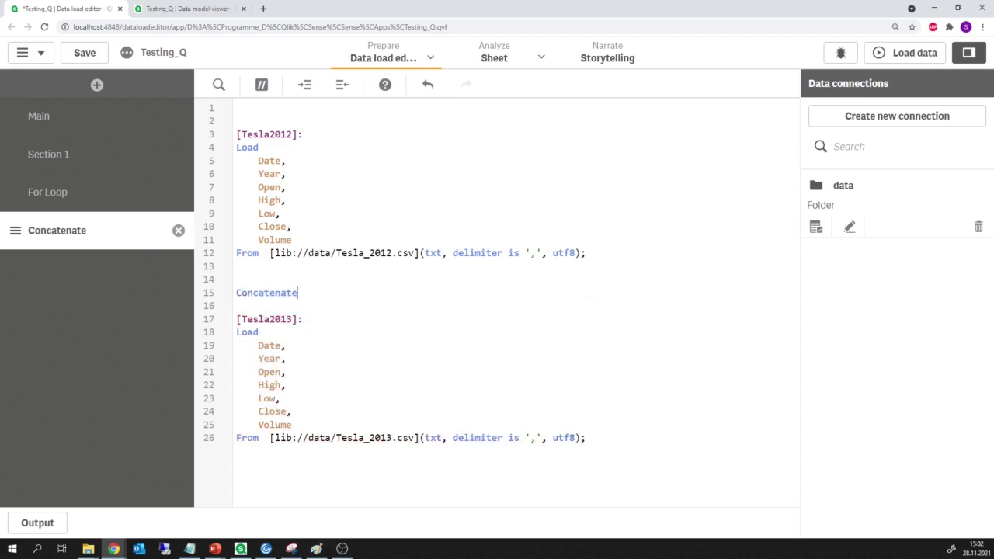
pyautogui.write('(')
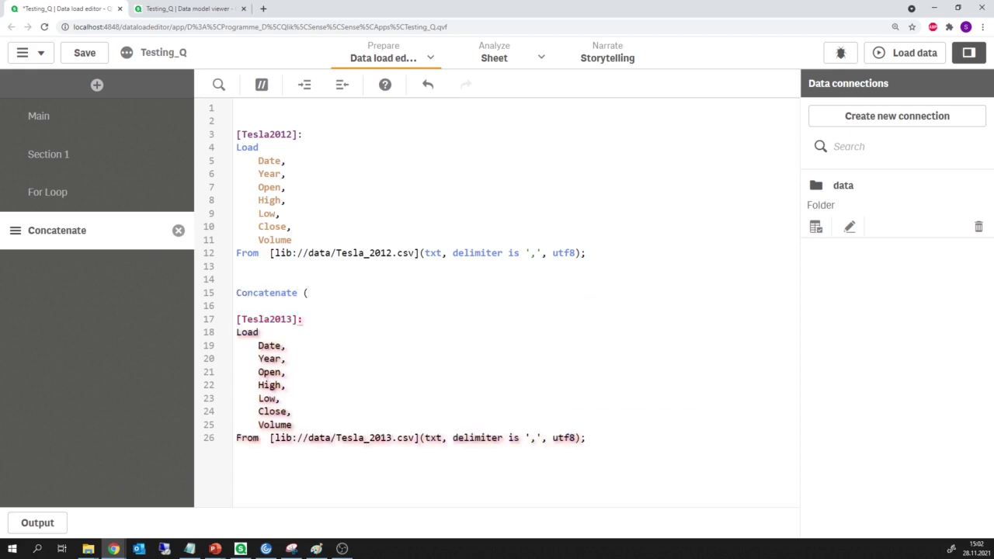
pyautogui.write('Tesla')
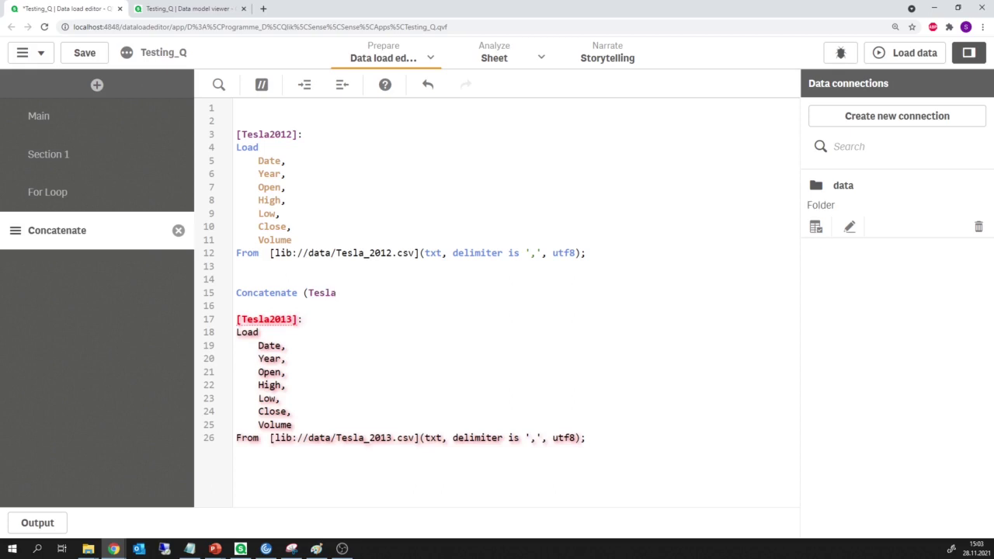
pyautogui.write('2021)')
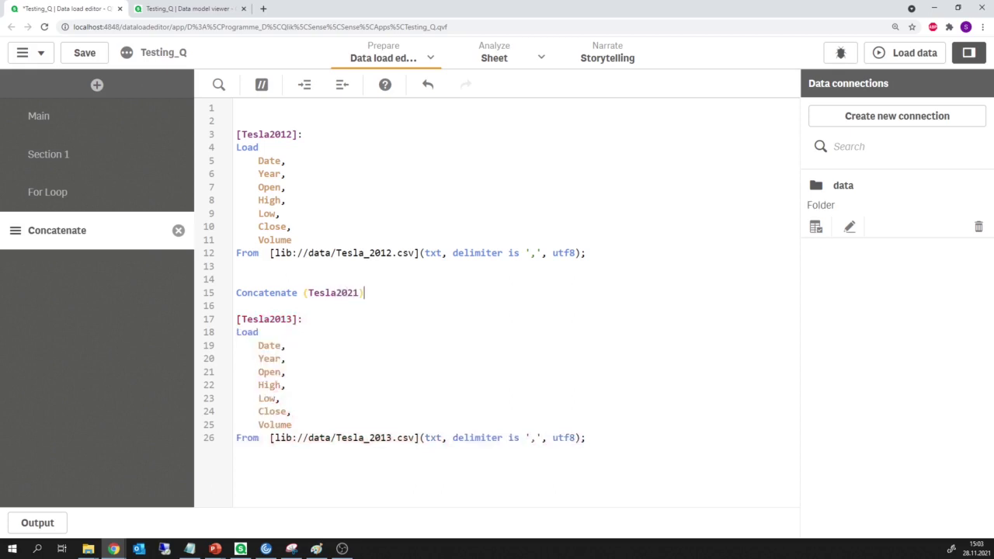
pyautogui.press('BackSpace')
pyautogui.press('BackSpace')
pyautogui.press('BackSpace')
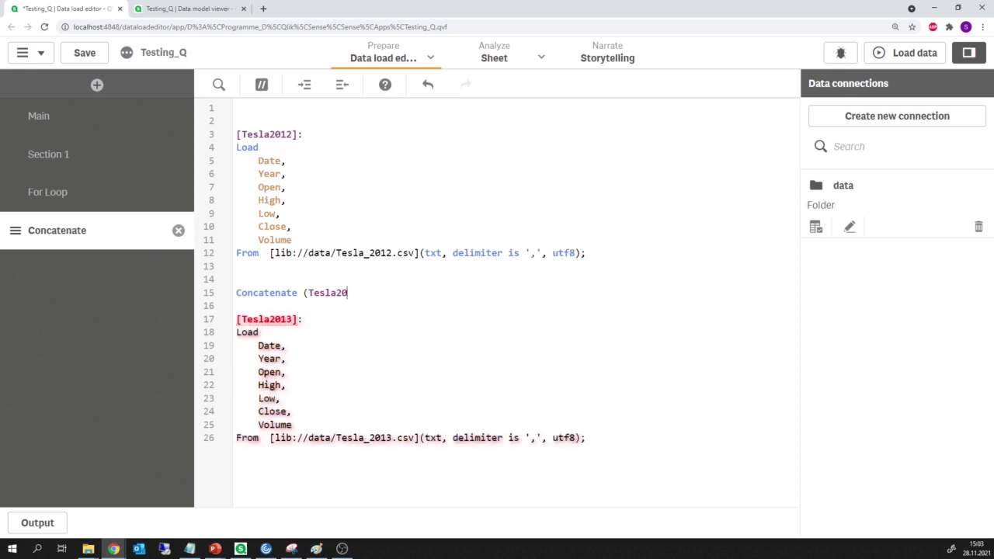
pyautogui.write('12)')
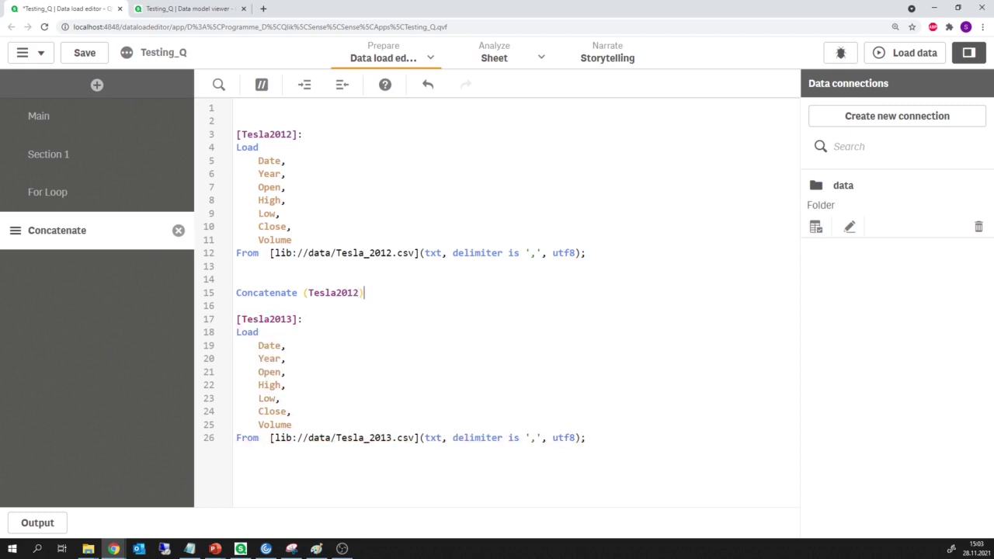
# Reload, preview the 502-row Tesla2012 table in the Data model viewer, then return to the script.
pyautogui.click(915, 54)
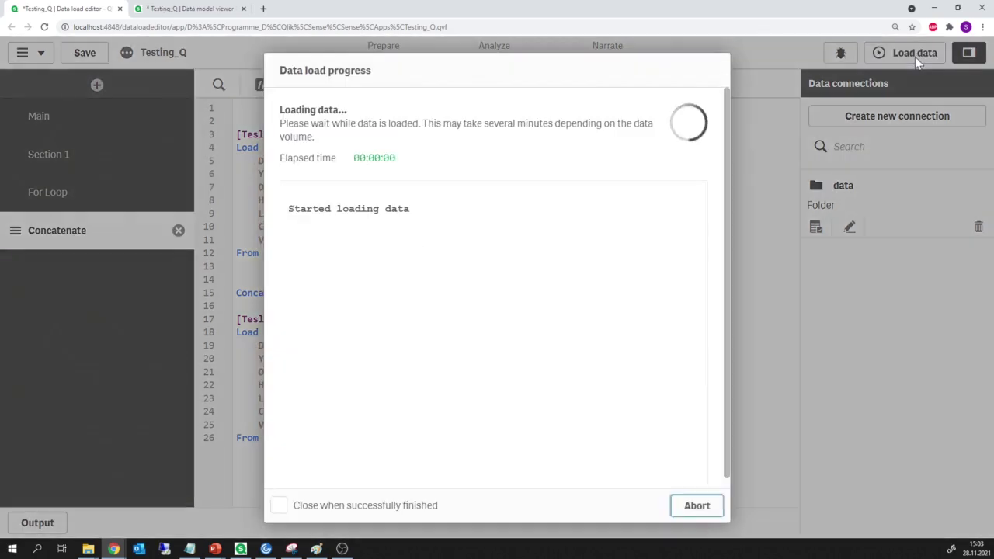
pyautogui.click(684, 505)
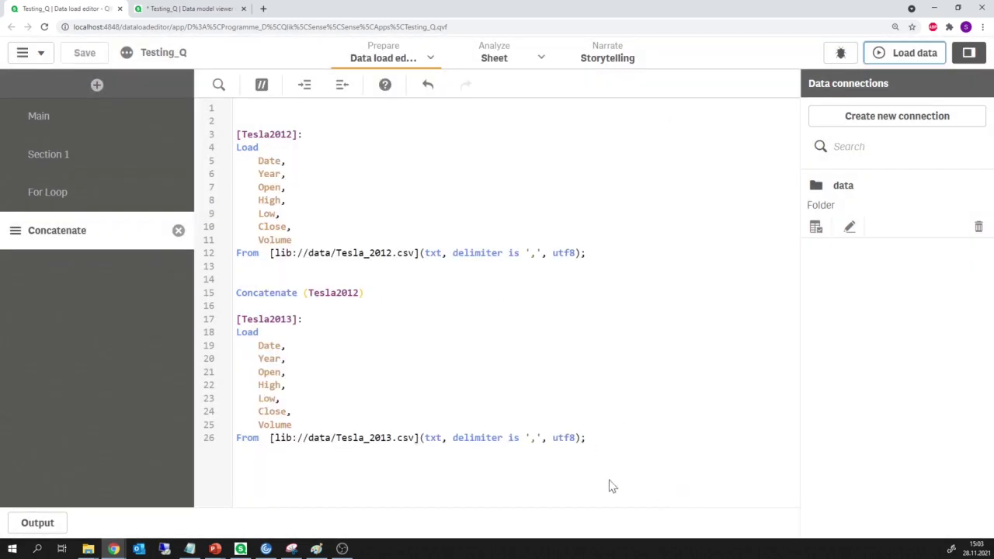
pyautogui.click(190, 8)
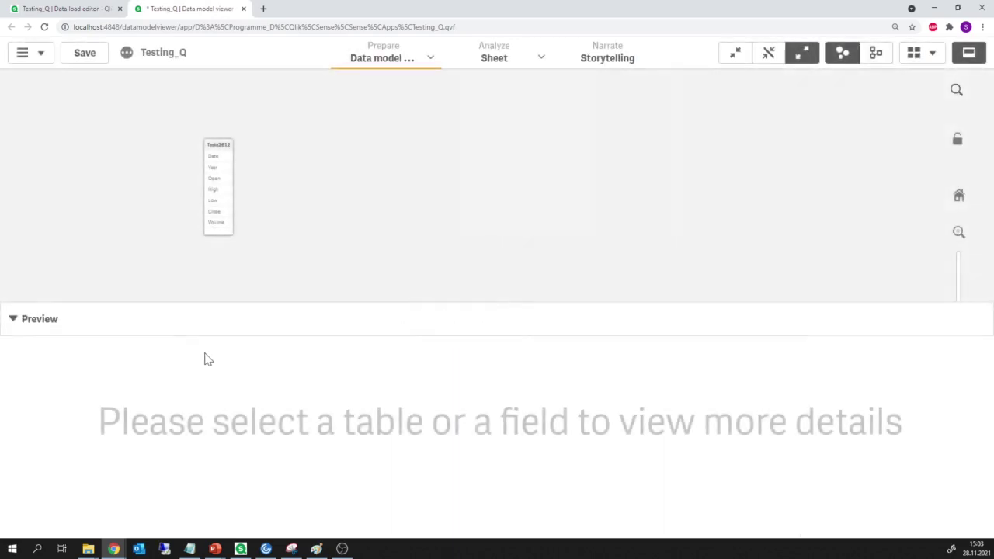
pyautogui.click(219, 150)
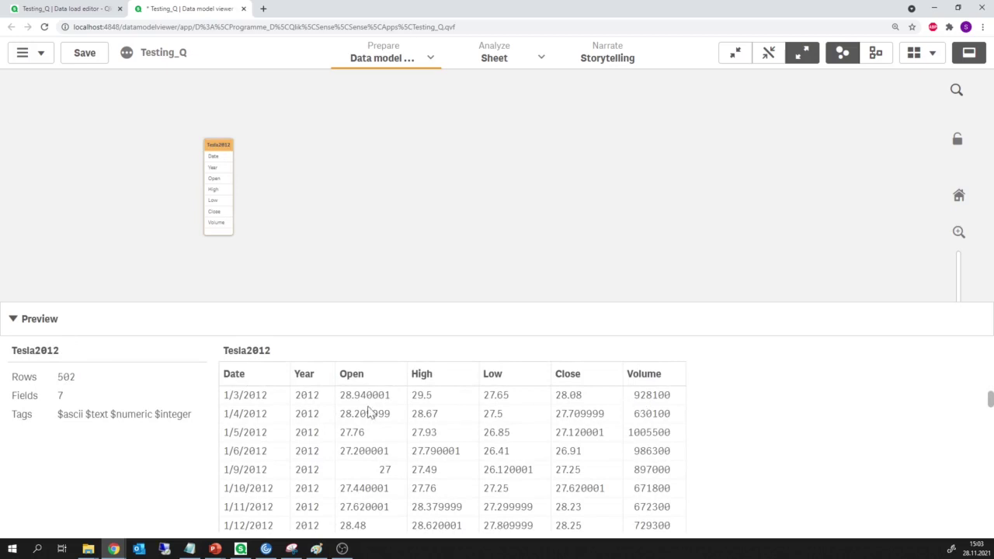
pyautogui.click(66, 10)
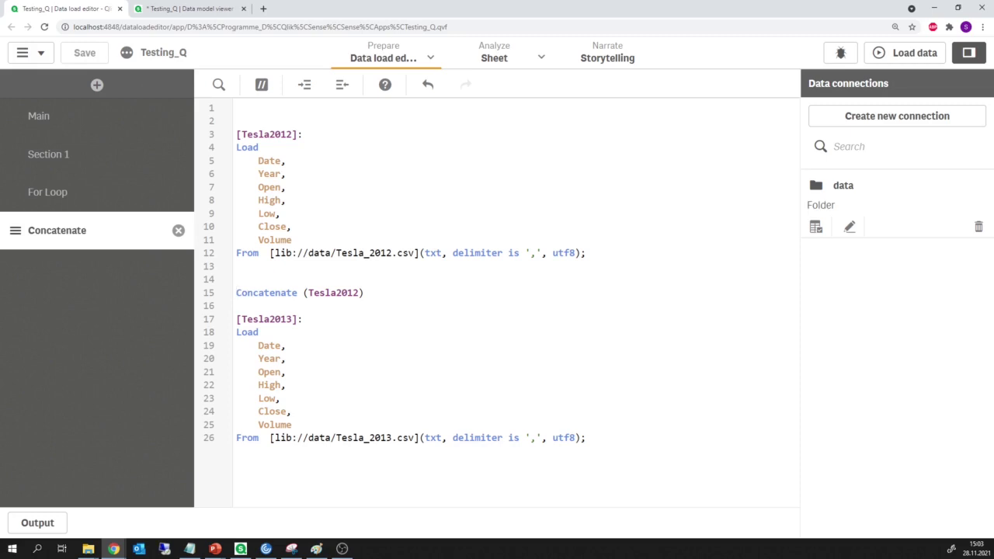
# Comment out the Concatenate line with //, reload, check the data model, and return to the script.
pyautogui.write('//')
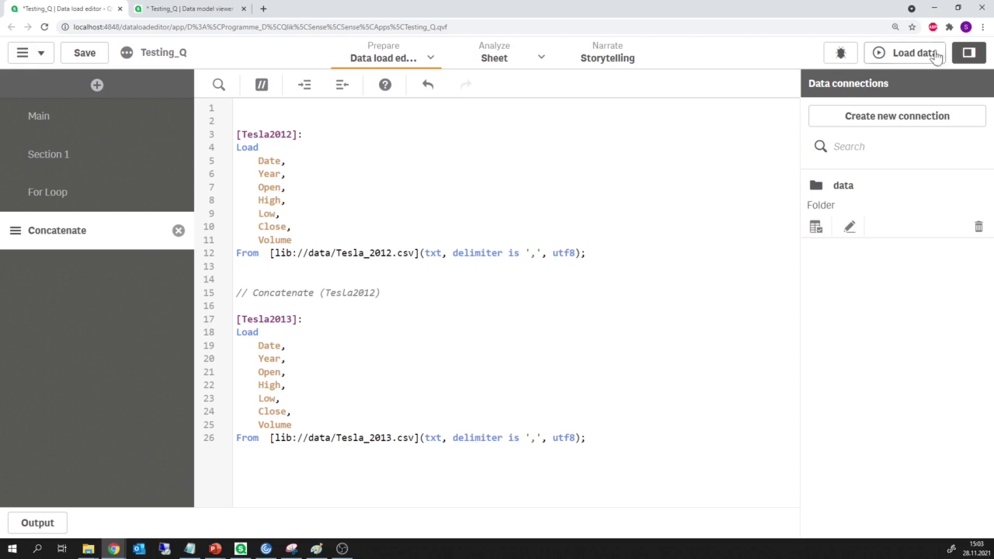
pyautogui.click(882, 56)
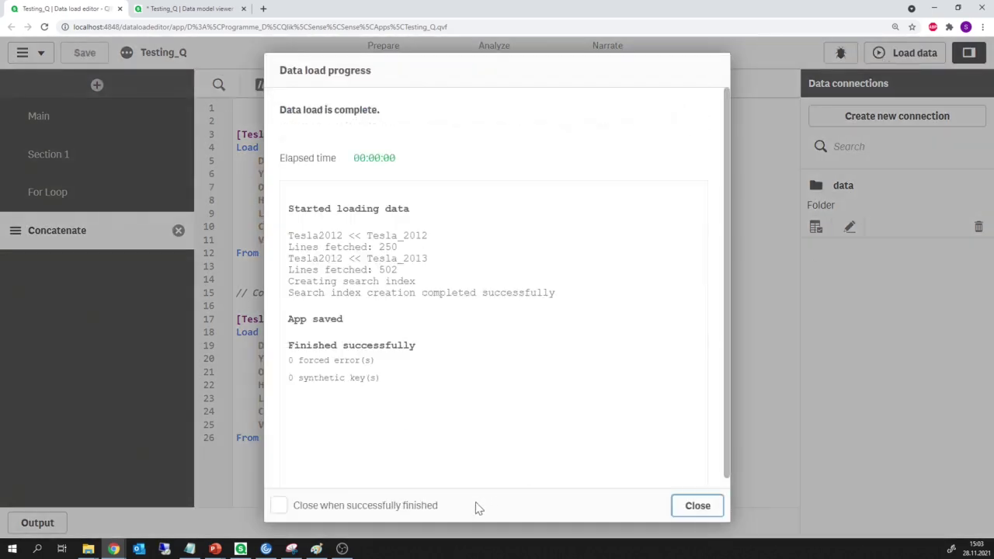
pyautogui.click(701, 506)
pyautogui.click(199, 11)
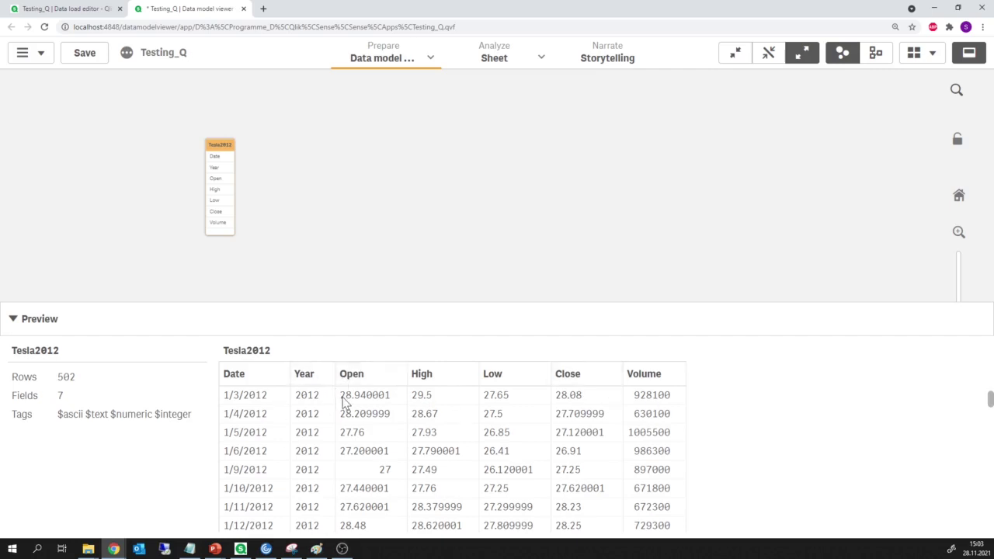
pyautogui.click(80, 7)
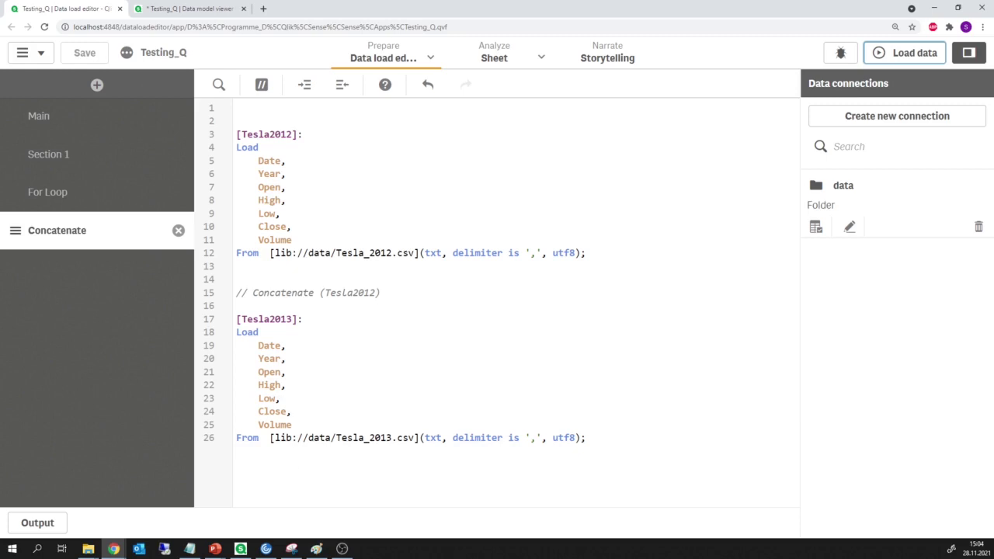
# Comment out the Year field on line 6 with // and reload the data.
pyautogui.click(259, 174)
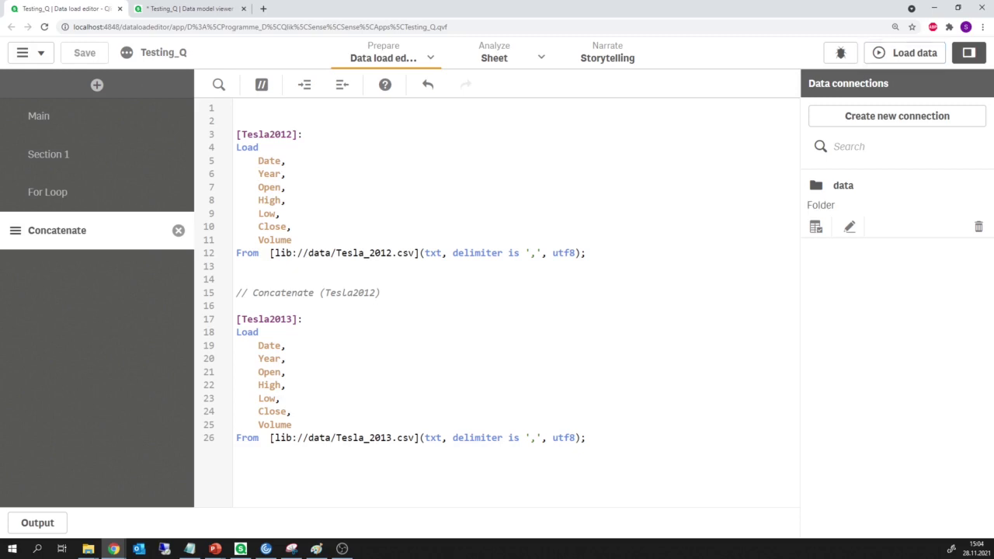
pyautogui.write('//')
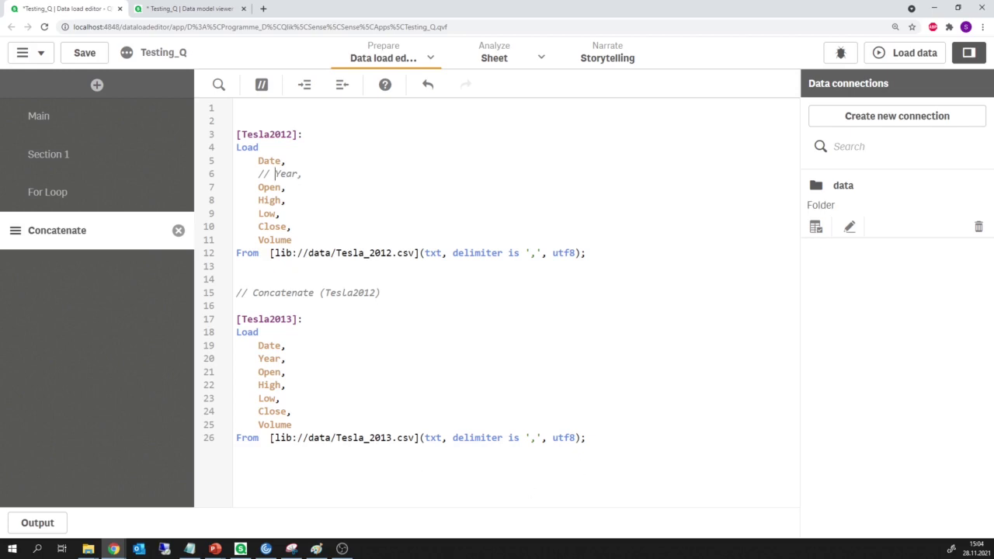
pyautogui.click(910, 56)
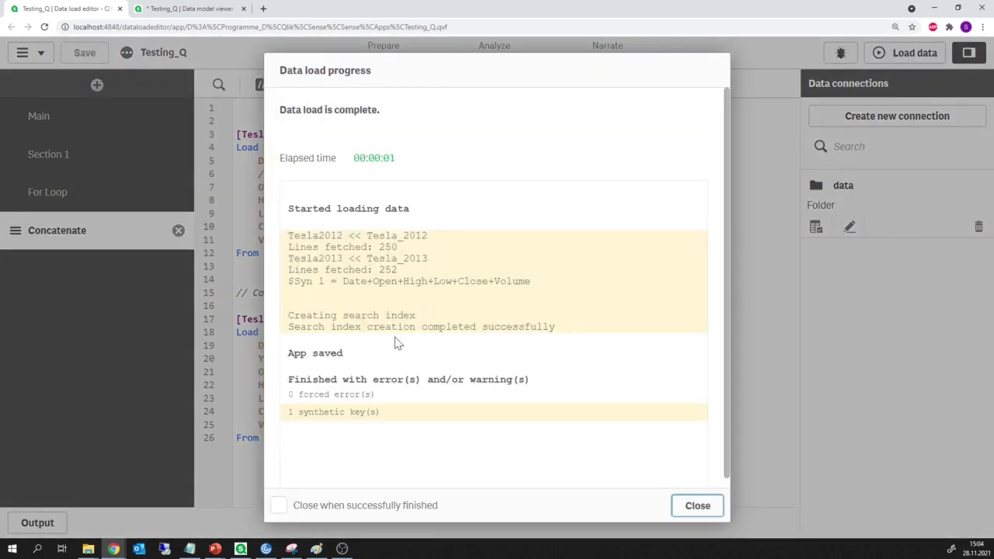
# Review the synthetic key in the load log, inspect the two linked tables, then return to the editor.
pyautogui.moveTo(343, 281); pyautogui.dragTo(531, 281)
pyautogui.click(330, 306)
pyautogui.click(698, 506)
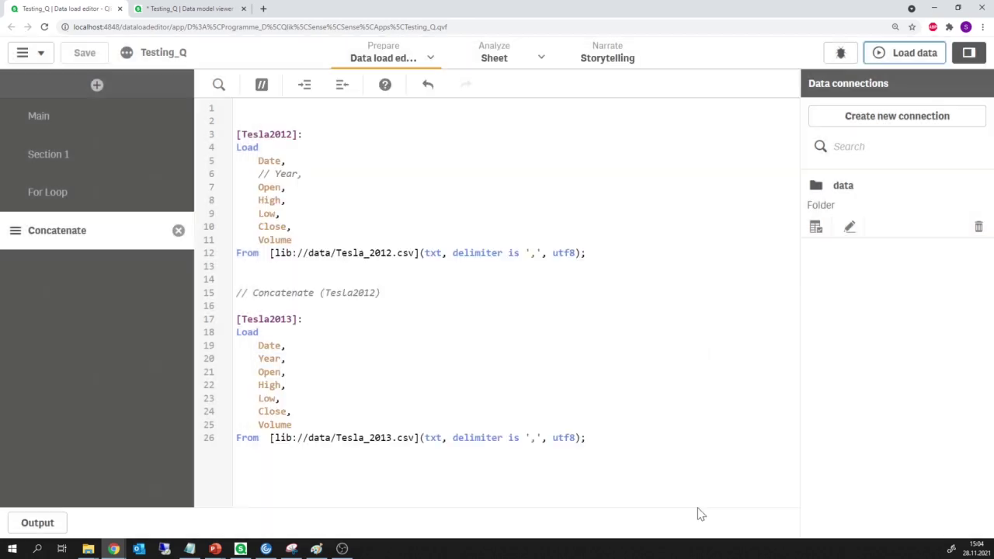
pyautogui.click(176, 11)
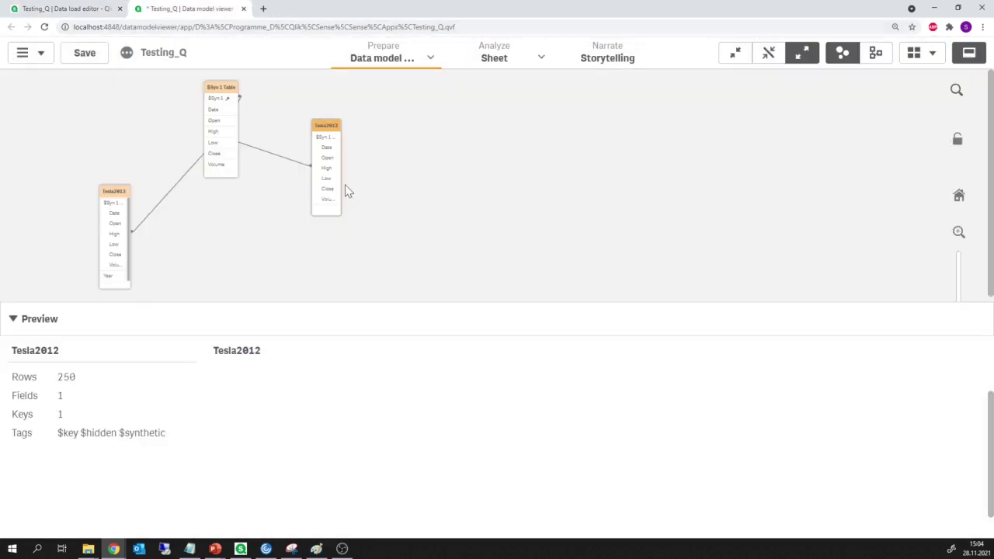
pyautogui.click(45, 8)
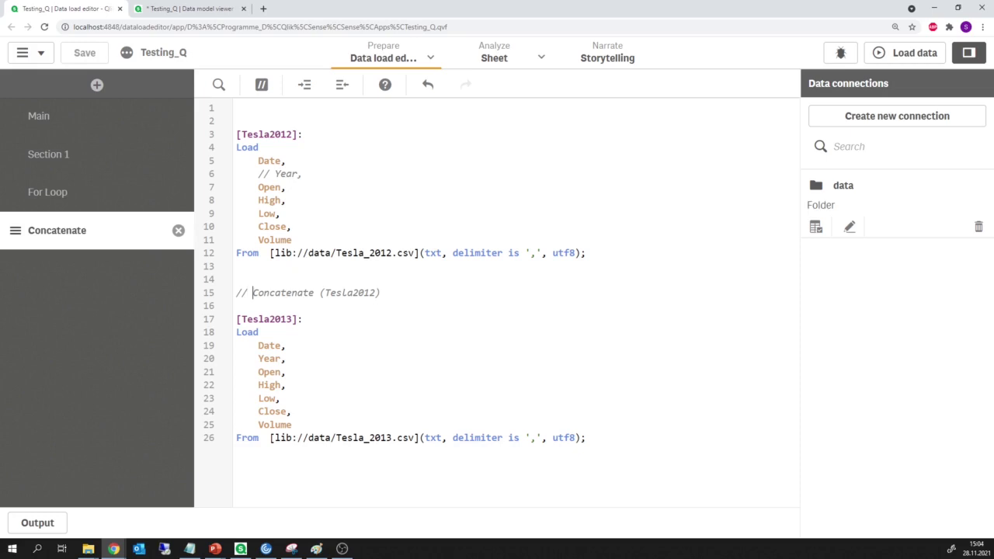
# Remove the // before Concatenate (Tesla2012), reload, confirm 502 lines fetched, and view the data model.
pyautogui.moveTo(249, 293); pyautogui.dragTo(233, 299)
pyautogui.press('BackSpace')
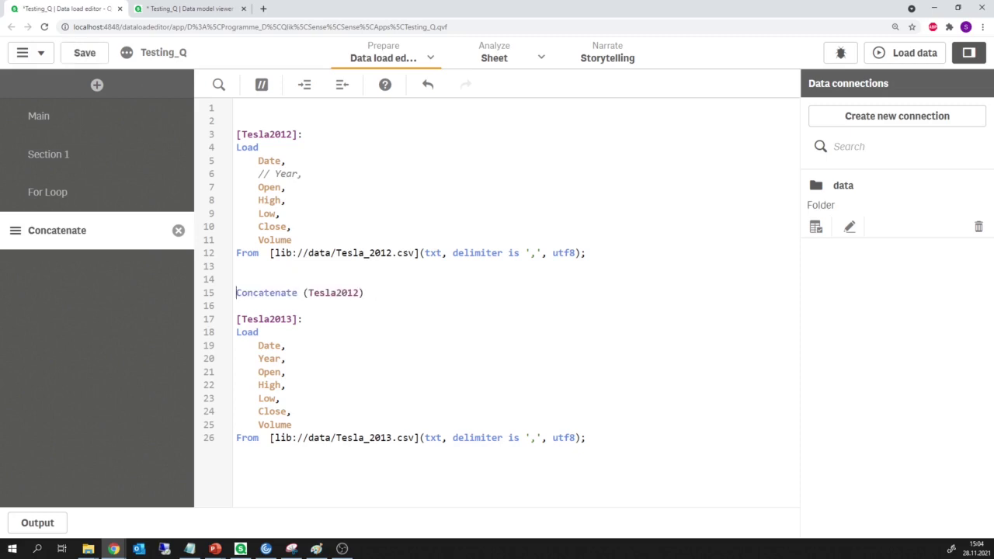
pyautogui.click(907, 60)
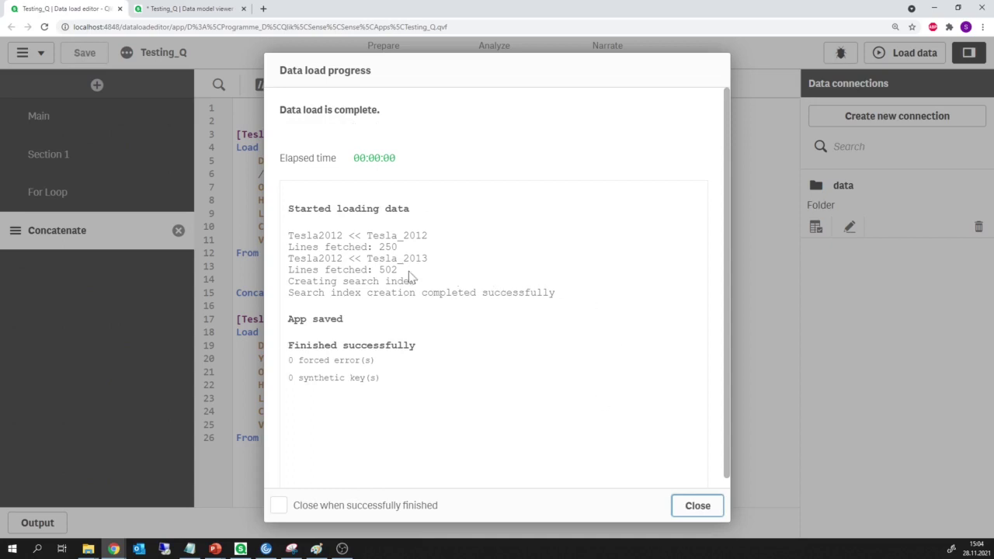
pyautogui.doubleClick(388, 270)
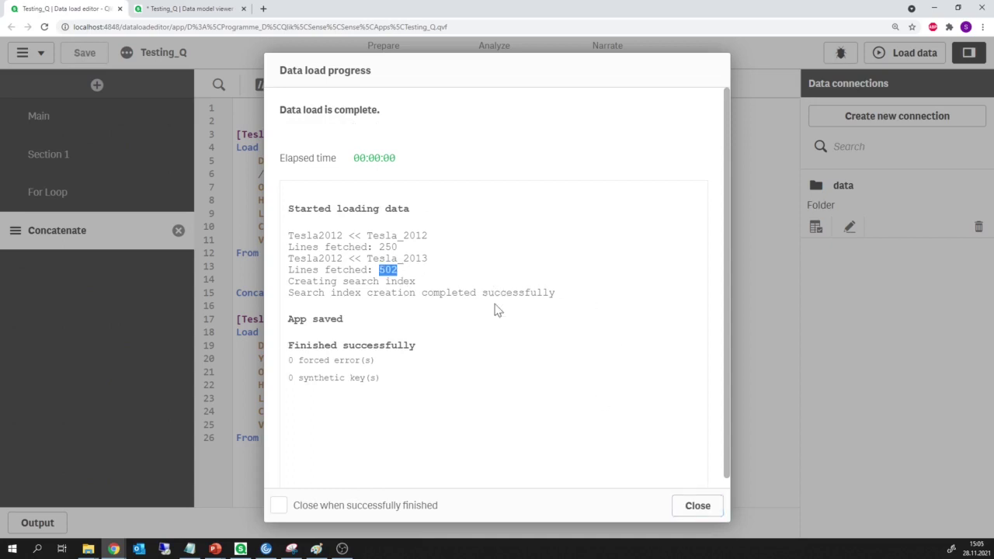
pyautogui.click(697, 506)
pyautogui.click(183, 9)
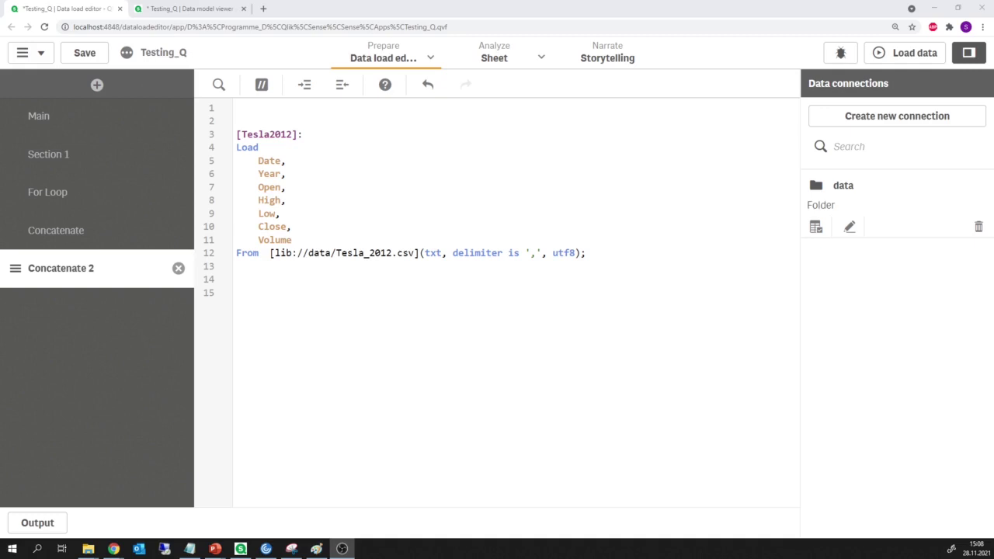
# Write a Load * Resident [Tesla2012]; statement below the Tesla2012 load.
pyautogui.moveTo(287, 201); pyautogui.dragTo(254, 200)
pyautogui.click(287, 200)
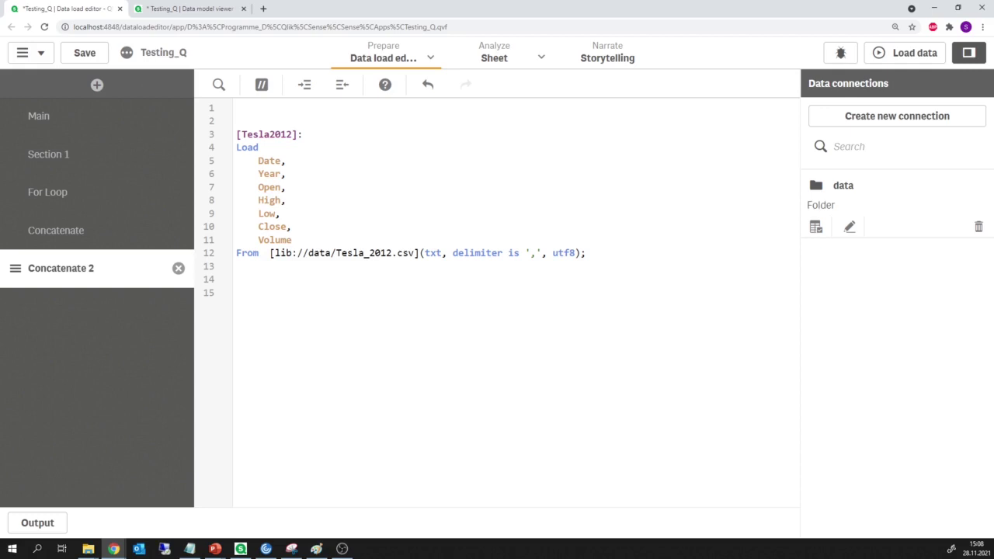
pyautogui.press('Return')
pyautogui.press('Return')
pyautogui.press('Return')
pyautogui.press('Return')
pyautogui.press('Return')
pyautogui.write('Load')
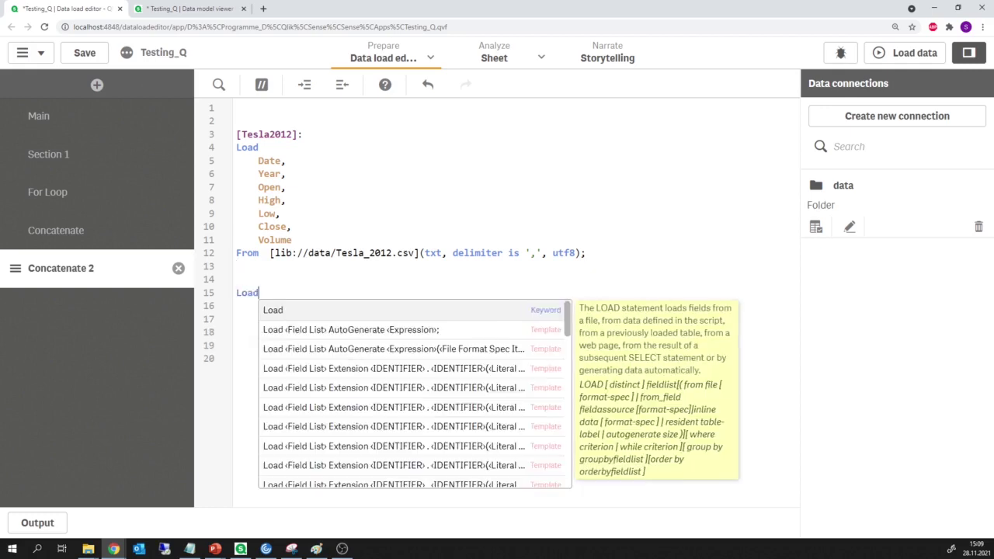
pyautogui.press('Return')
pyautogui.press('Return')
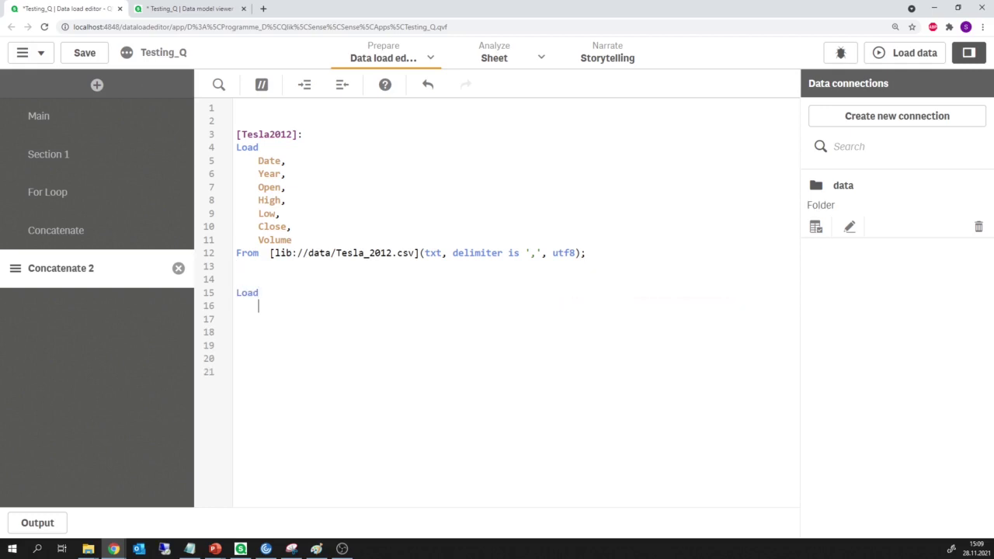
pyautogui.write('*')
pyautogui.press('Return')
pyautogui.press('BackSpace')
pyautogui.press('BackSpace')
pyautogui.press('BackSpace')
pyautogui.press('BackSpace')
pyautogui.write('Resident')
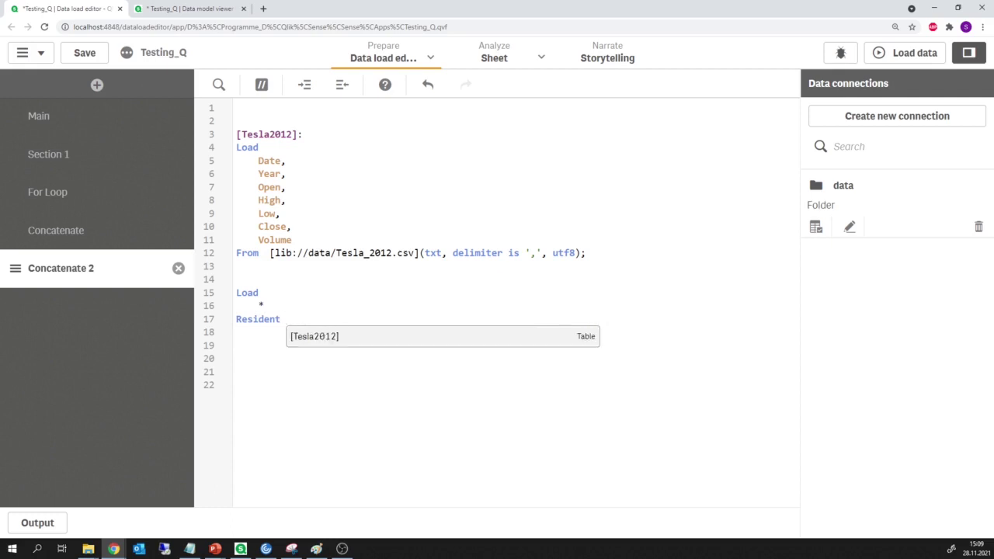
pyautogui.press('Return')
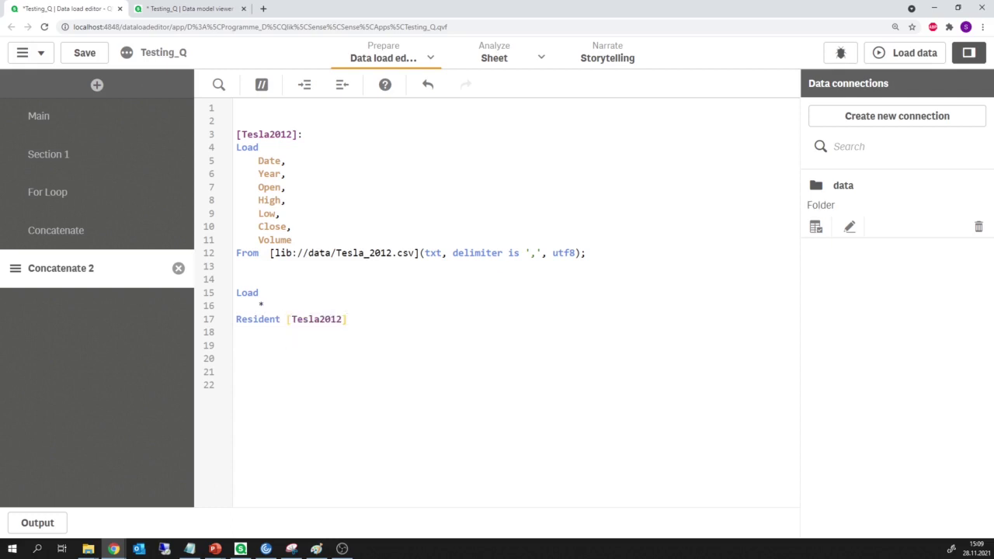
pyautogui.write(';')
# Add Order By High before the semicolon and label the statement [New_table]:.
pyautogui.press('Up')
pyautogui.press('Up')
pyautogui.press('Down')
pyautogui.press('Left')
pyautogui.press('Return')
pyautogui.press('Return')
pyautogui.write('Order By High')
pyautogui.click(237, 279)
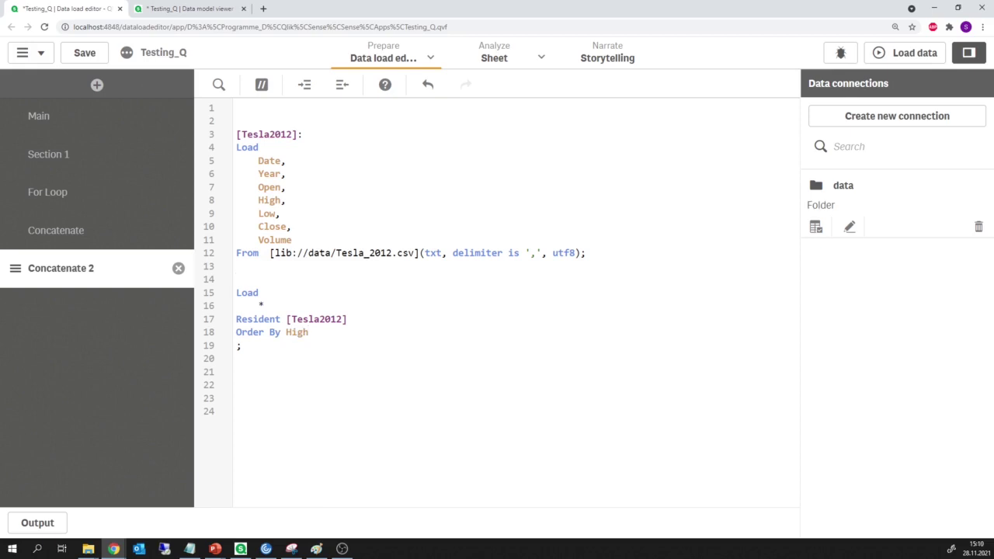
pyautogui.write('[New_table]:')
# Add Drop Table [Tesla2012]; below the resident load.
pyautogui.click(264, 346)
pyautogui.press('Return')
pyautogui.press('Return')
pyautogui.write('Drop T')
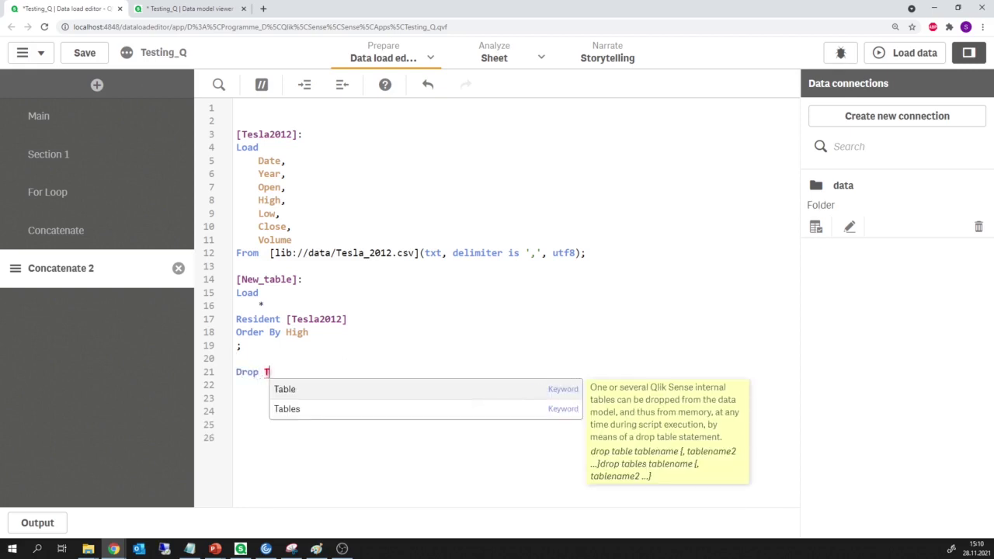
pyautogui.write('able')
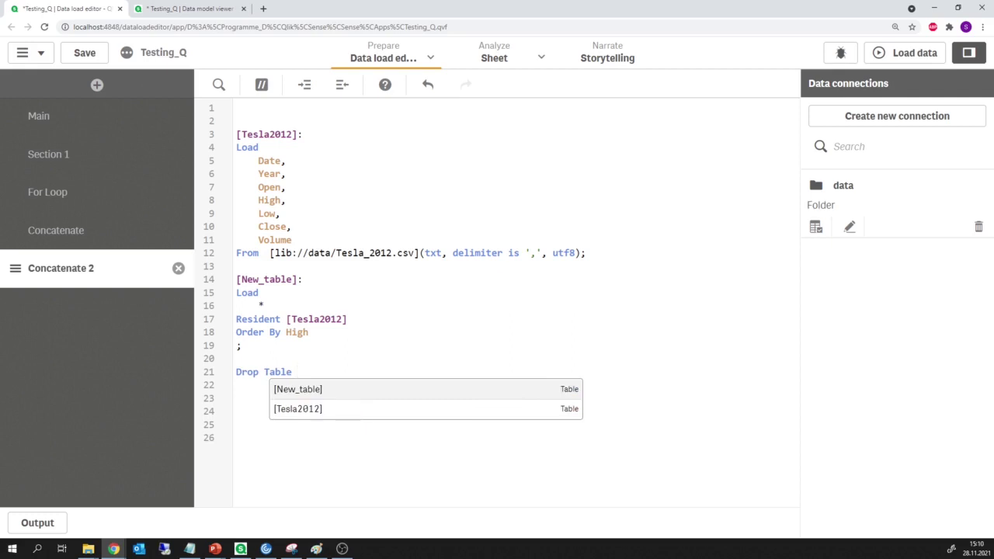
pyautogui.press('Down')
pyautogui.press('Return')
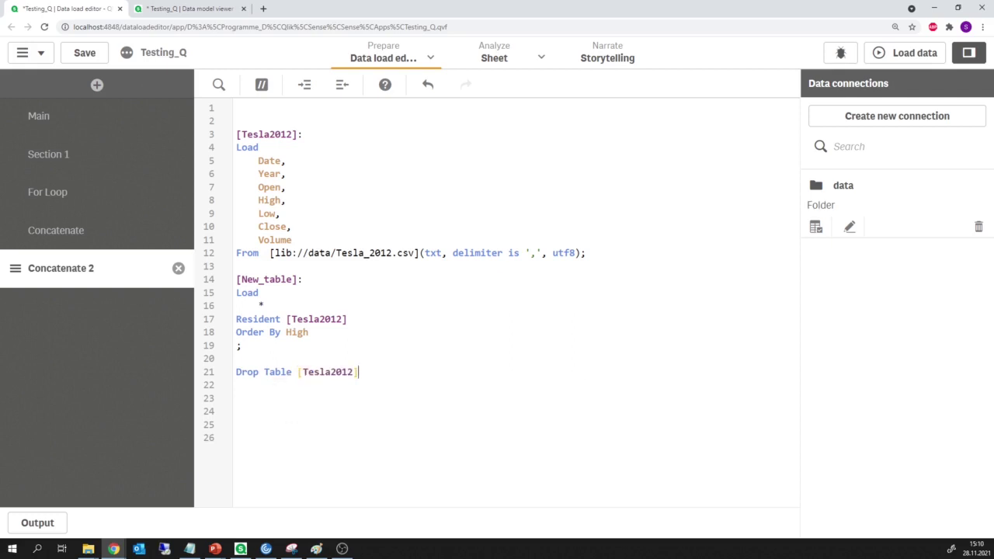
pyautogui.write(';')
# Reload the data and open the Data model viewer, which reports access not allowed.
pyautogui.click(914, 52)
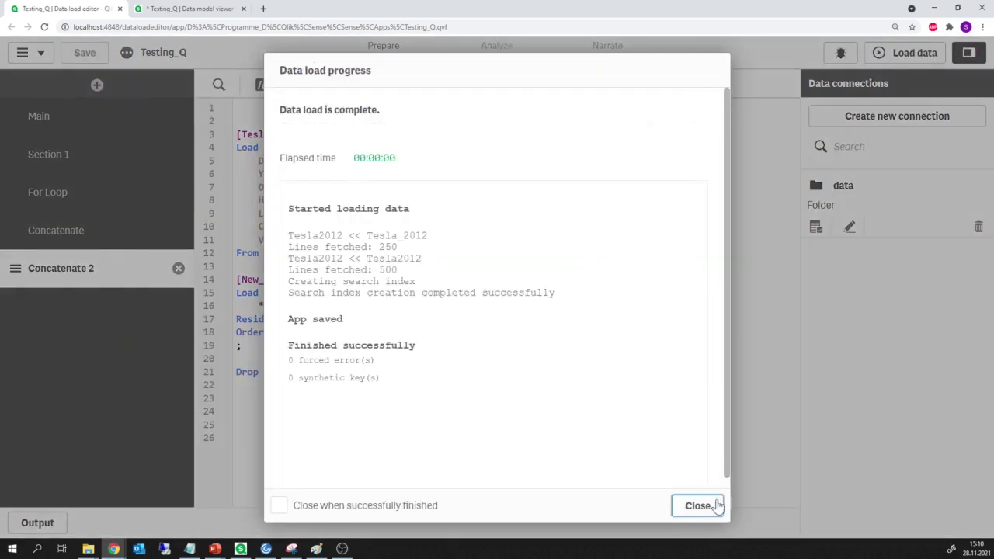
pyautogui.click(713, 505)
pyautogui.click(205, 9)
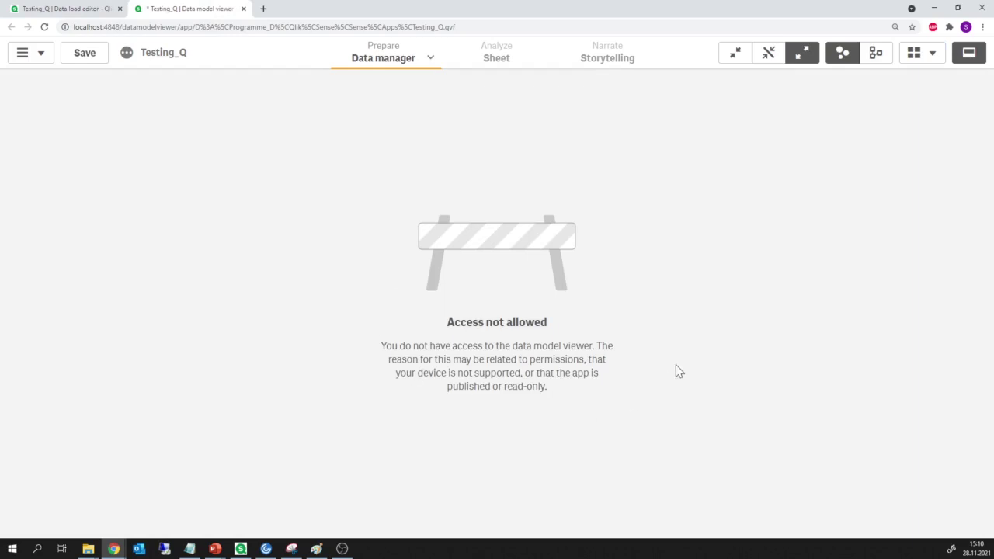
# Return to the Data load editor and highlight the Tesla2012 and New_table names and field list.
pyautogui.click(59, 13)
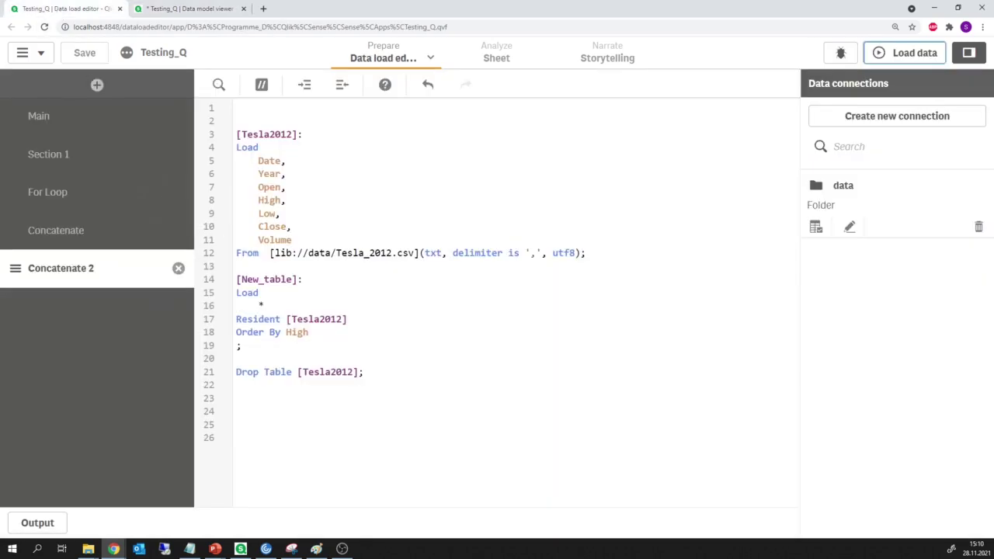
pyautogui.moveTo(241, 135); pyautogui.dragTo(292, 134)
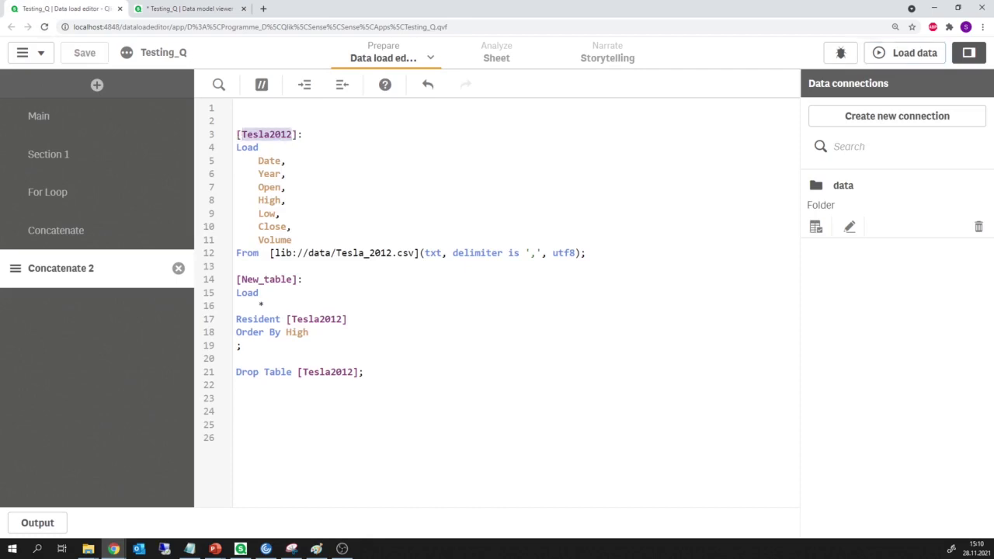
pyautogui.moveTo(242, 280); pyautogui.dragTo(292, 279)
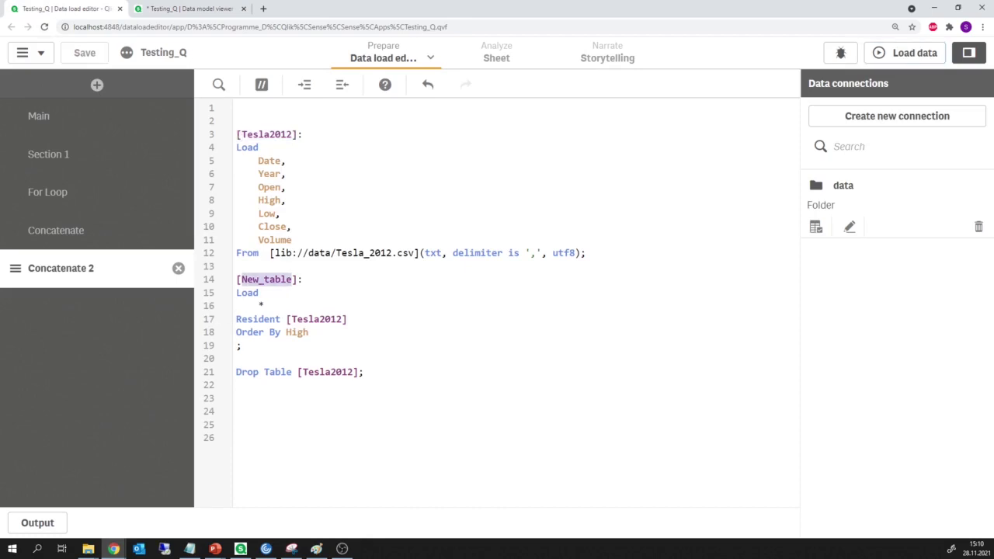
pyautogui.moveTo(237, 161); pyautogui.dragTo(292, 227)
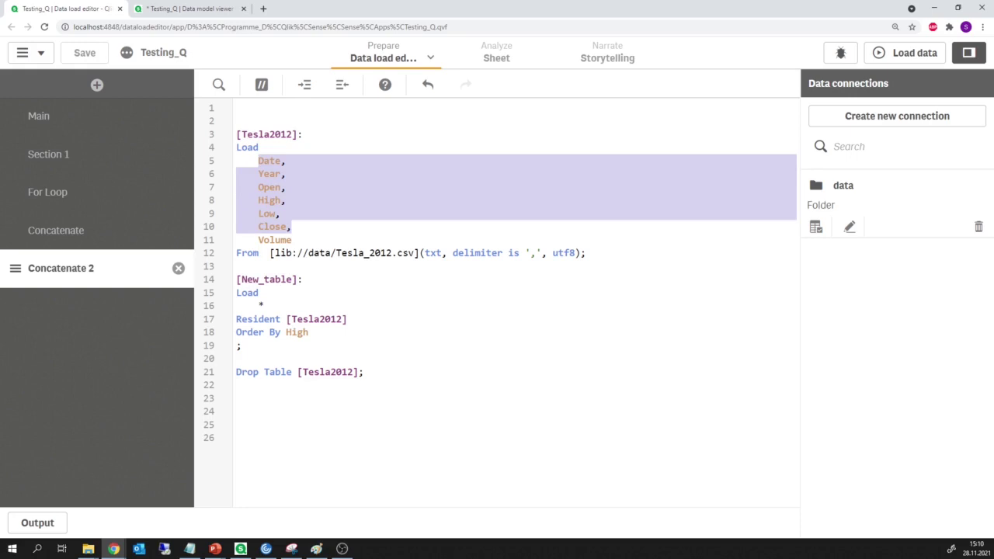
pyautogui.click(261, 305)
# Highlight both load statements, the [Tesla2012]: label, and the Drop Table [Tesla2012]; line.
pyautogui.click(236, 148)
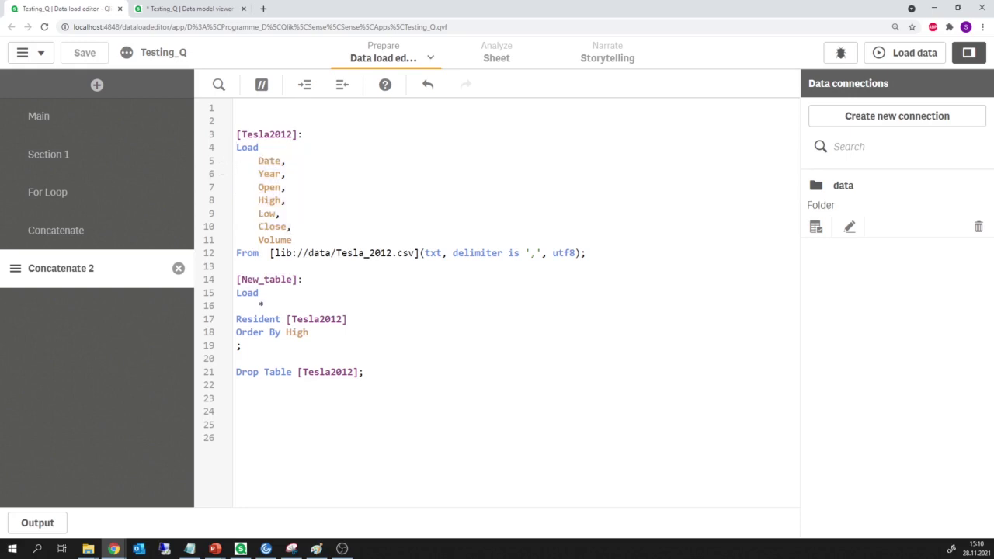
pyautogui.moveTo(236, 121); pyautogui.dragTo(242, 345)
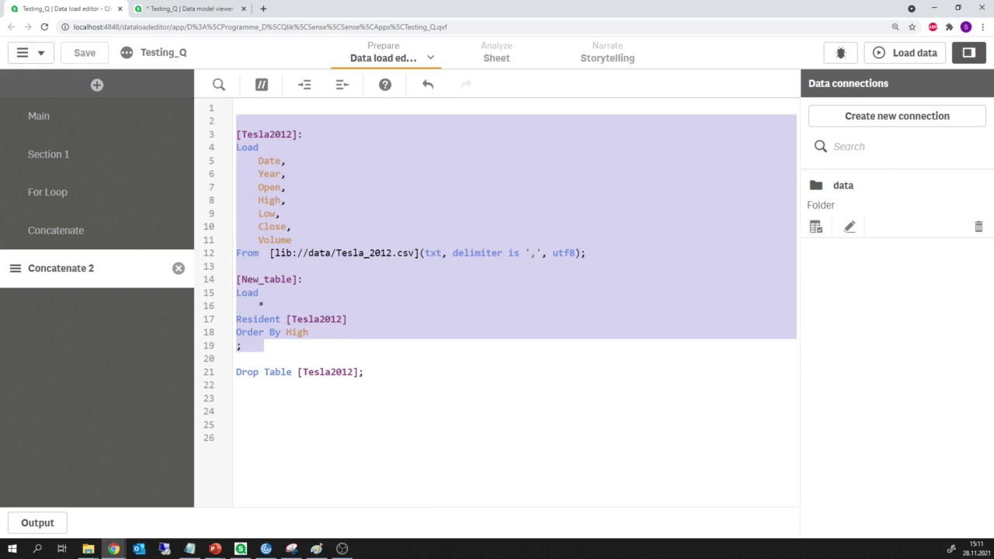
pyautogui.click(286, 174)
pyautogui.moveTo(303, 135); pyautogui.dragTo(236, 134)
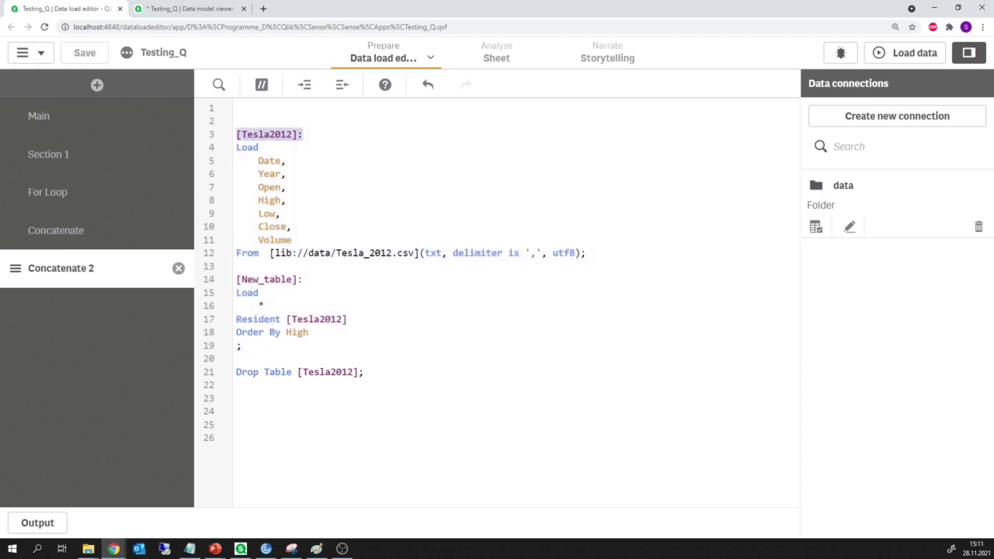
pyautogui.click(358, 372)
pyautogui.moveTo(363, 373); pyautogui.dragTo(236, 372)
pyautogui.click(241, 398)
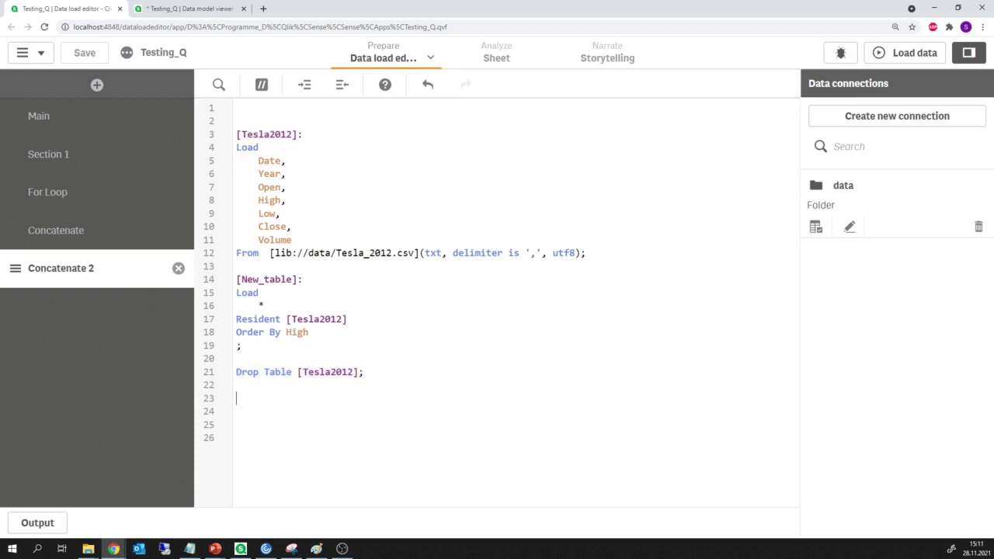